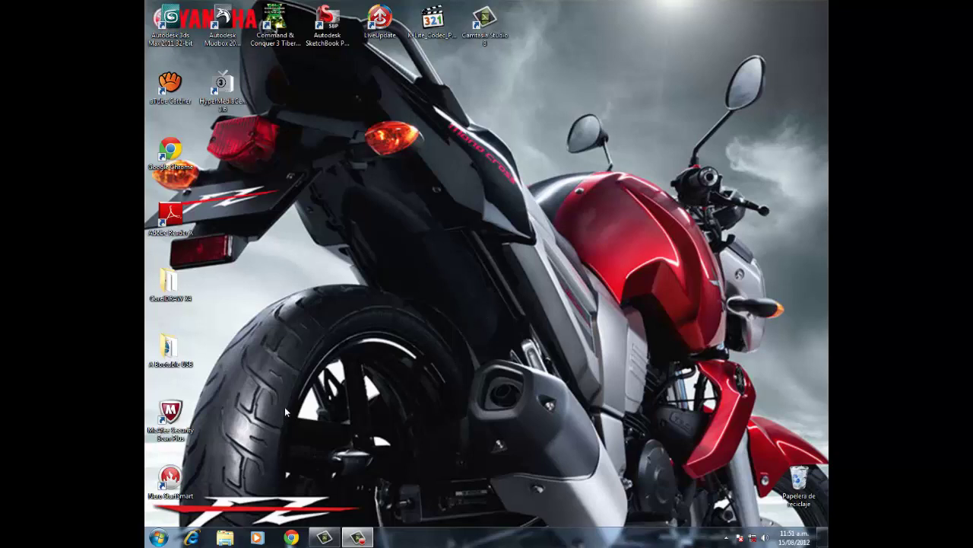
Launch 3ds Max 2011 and dismiss the XAML Parse Error with Aceptar
double_click(172, 28)
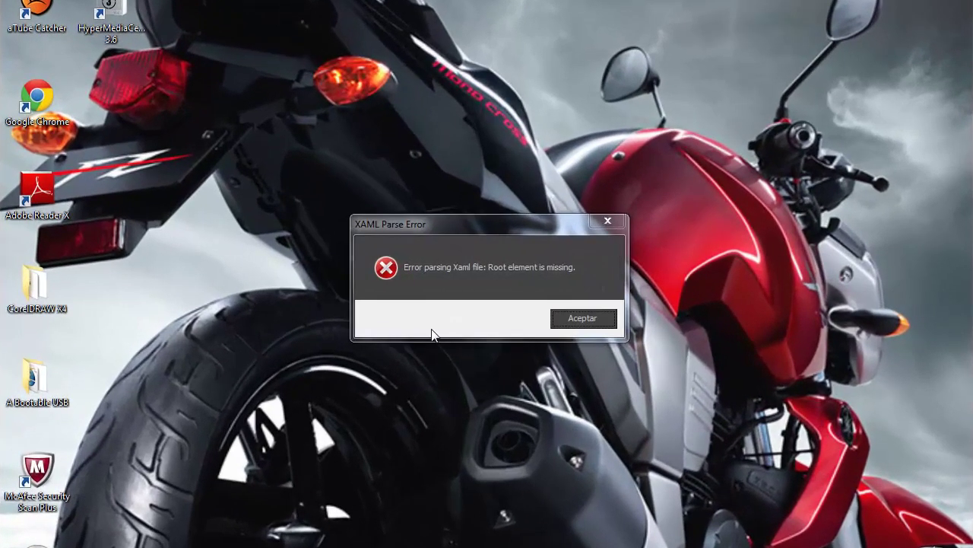
left_click_drag(457, 223, 459, 214)
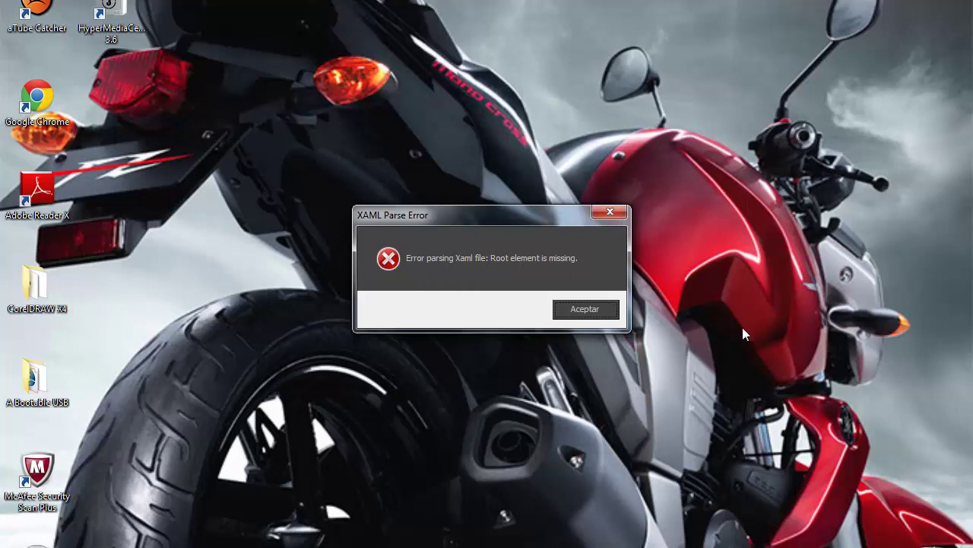
left_click(596, 310)
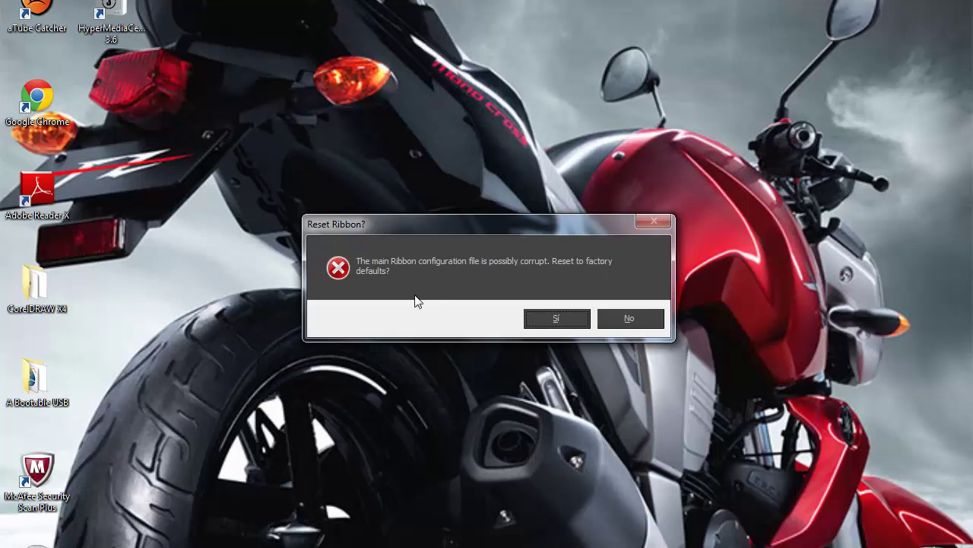
Accept resetting the ribbon to factory defaults, then close 3ds Max once the empty scene loads
left_click(556, 318)
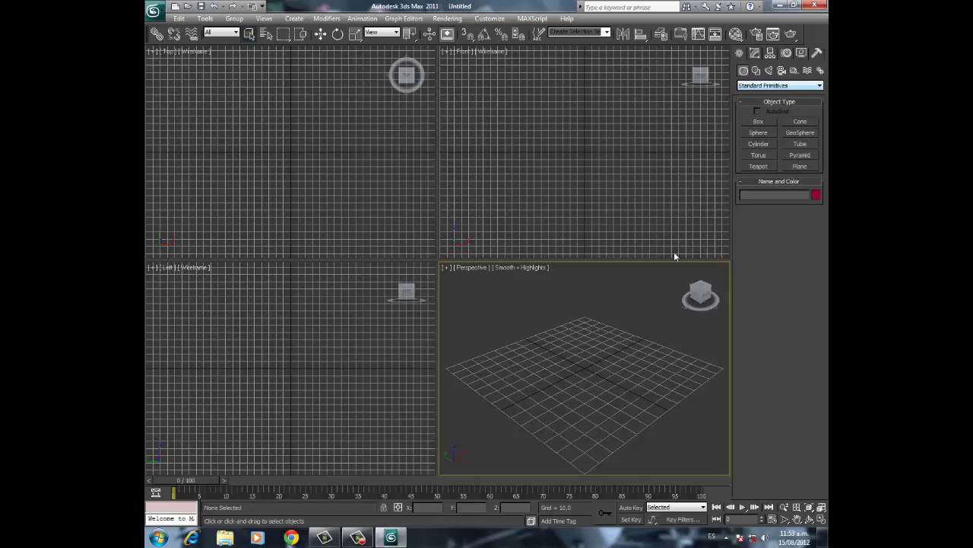
left_click(817, 7)
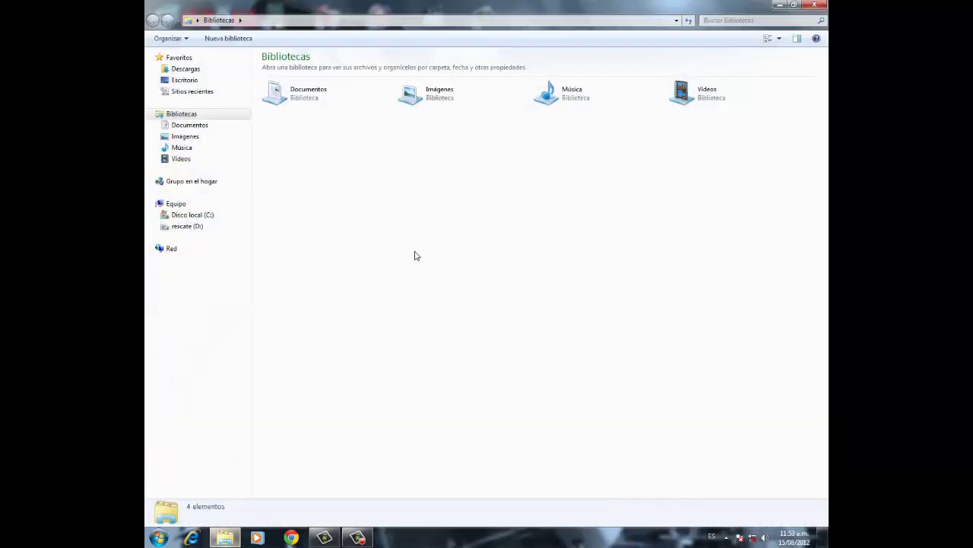
Browse to Disco local (C:) > Usuarios > the user's profile folder and reveal the menu bar
left_click(208, 219)
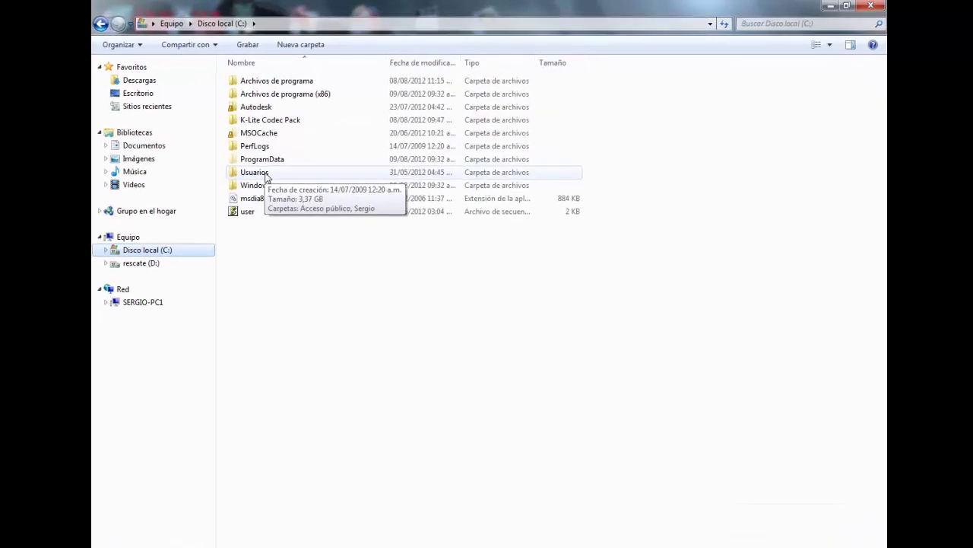
left_click(293, 150)
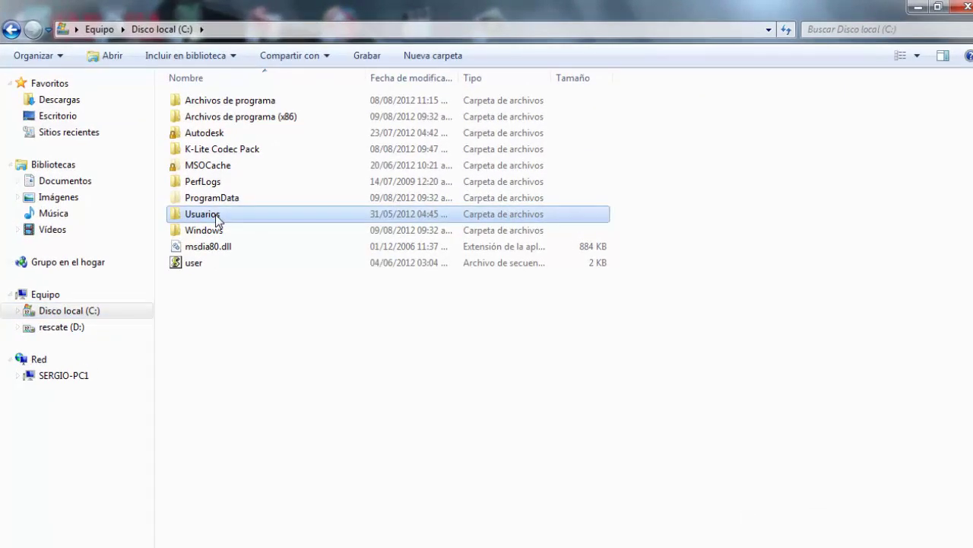
double_click(217, 219)
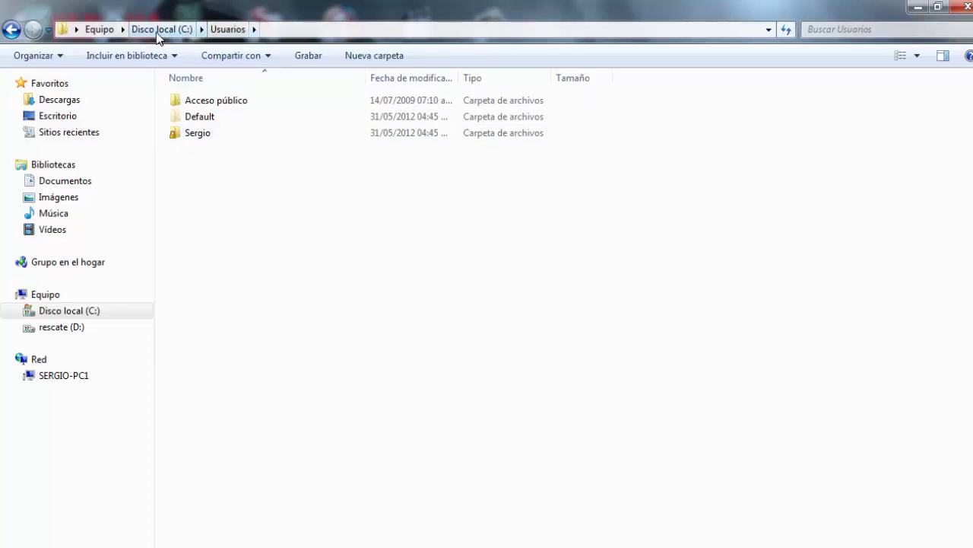
mouse_move(200, 133)
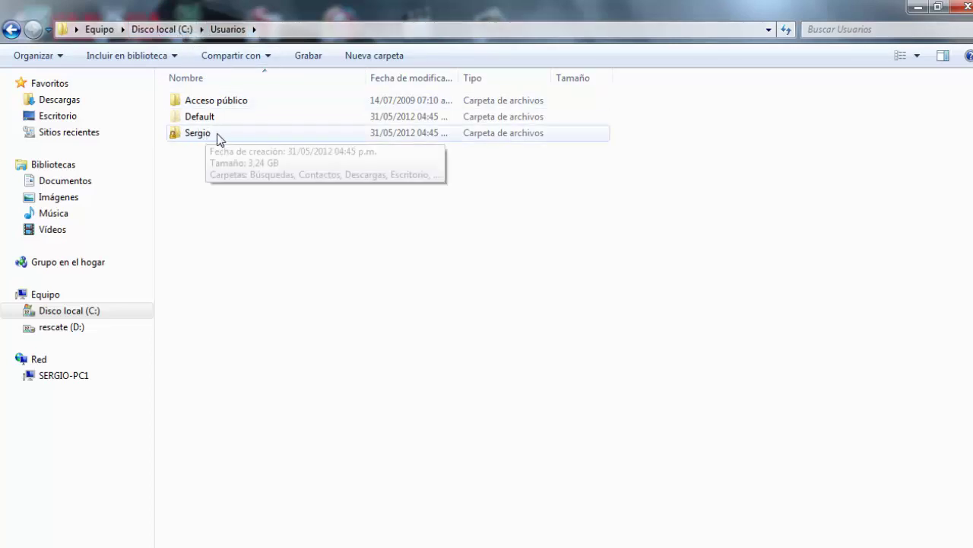
double_click(191, 140)
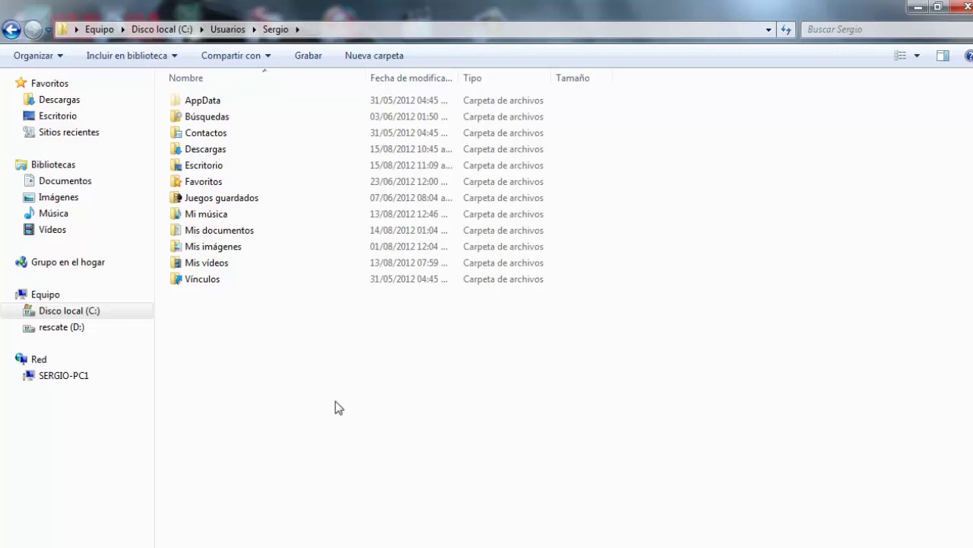
key("alt+a")
key("alt+a")
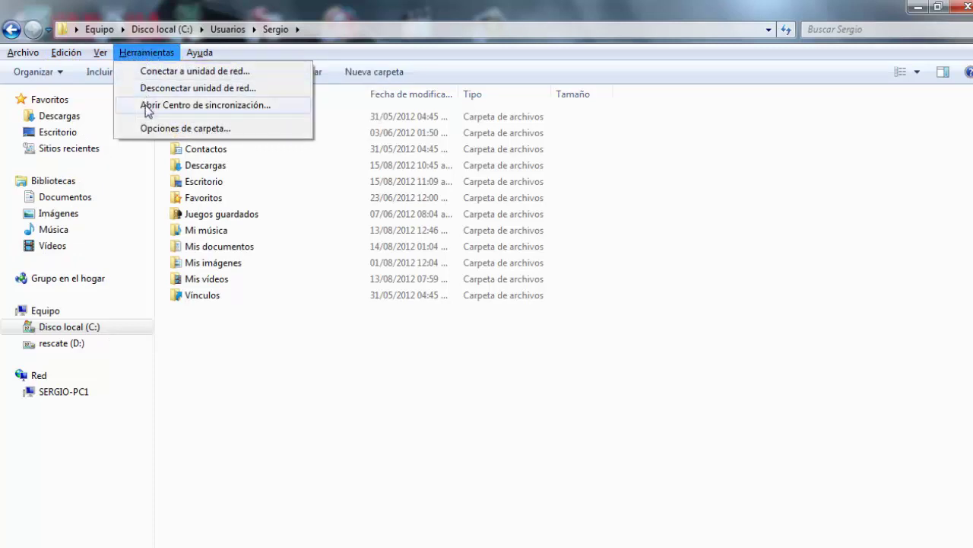
Enable 'Mostrar archivos, carpetas y unidades ocultos' on the Ver tab of Opciones de carpeta
left_click(201, 131)
left_click_drag(193, 69, 339, 214)
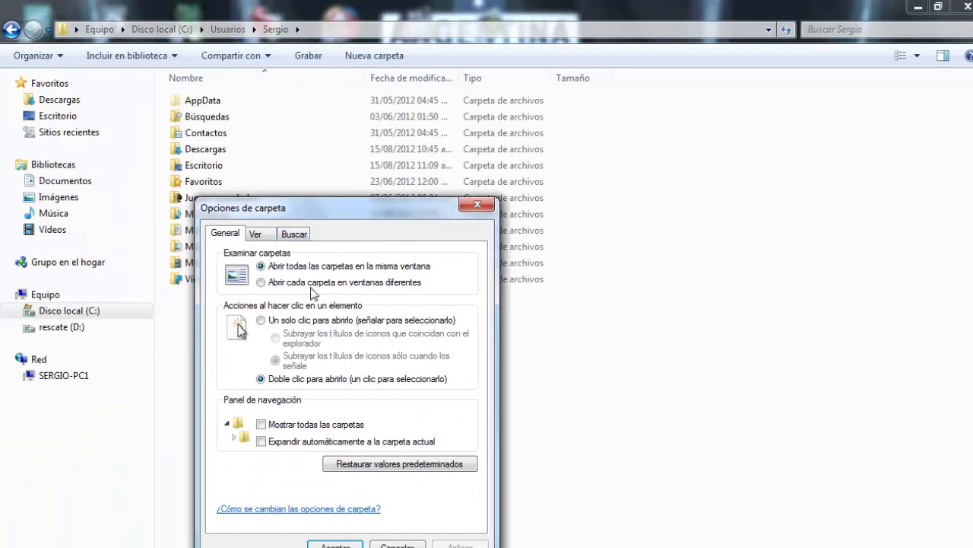
left_click(261, 238)
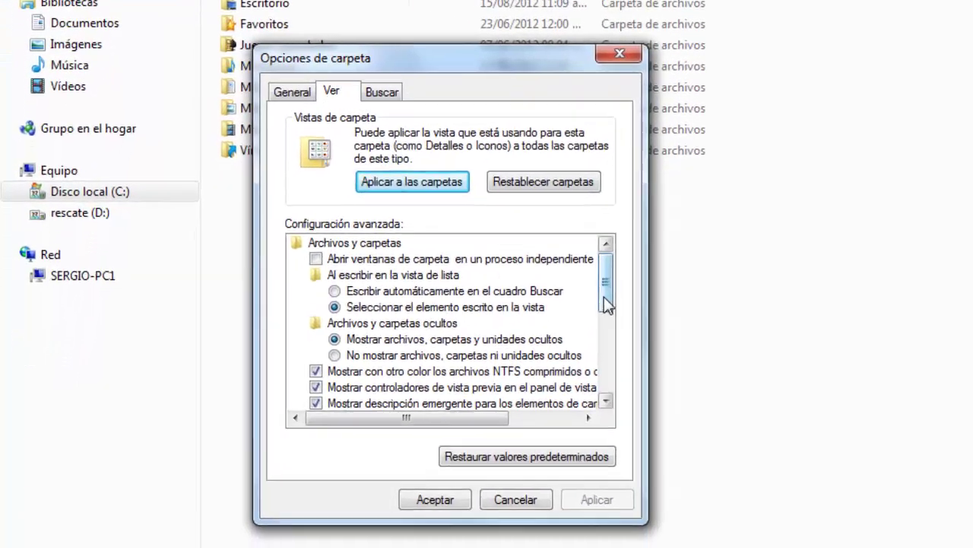
left_click_drag(634, 278, 635, 296)
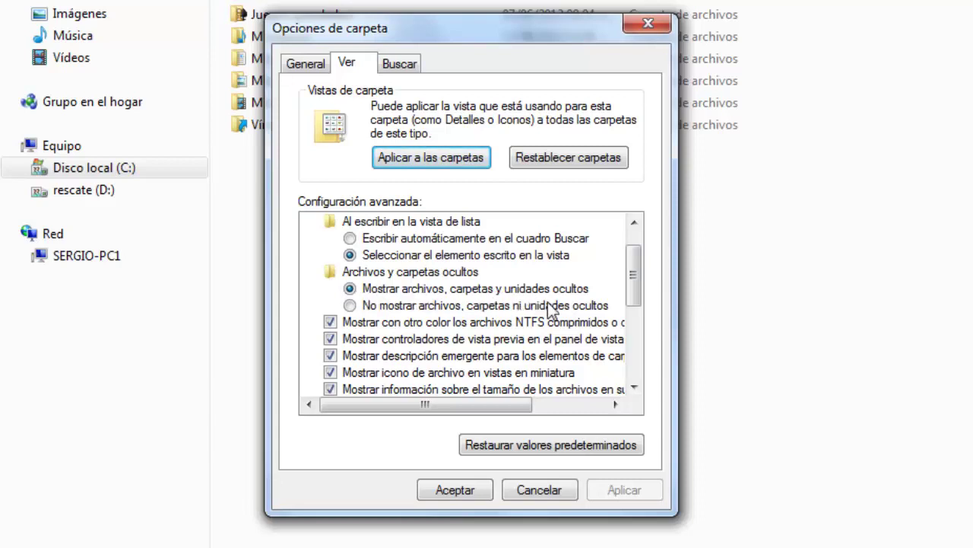
left_click(457, 489)
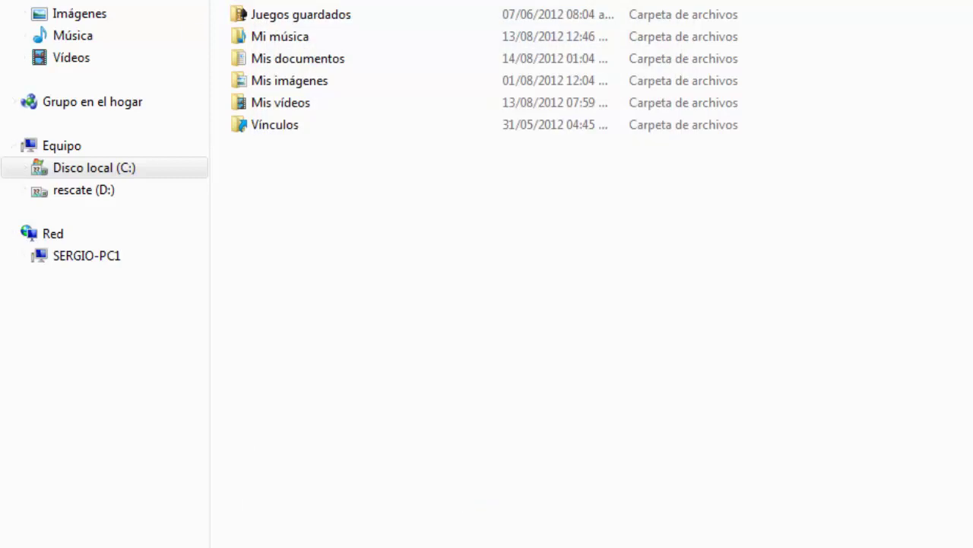
Navigate AppData > Local > Autodesk > 3dsMax > 2011 - 32bit > enu > UI
double_click(215, 100)
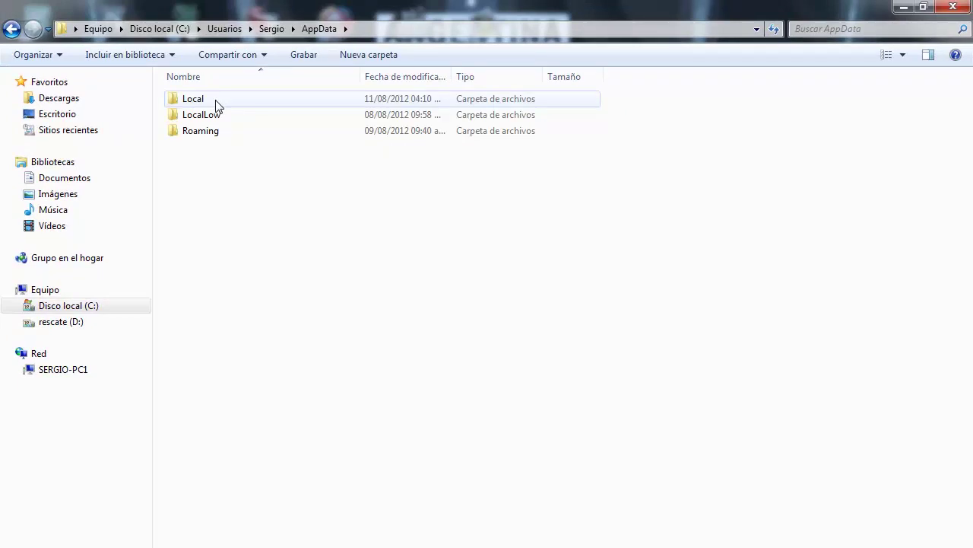
double_click(201, 100)
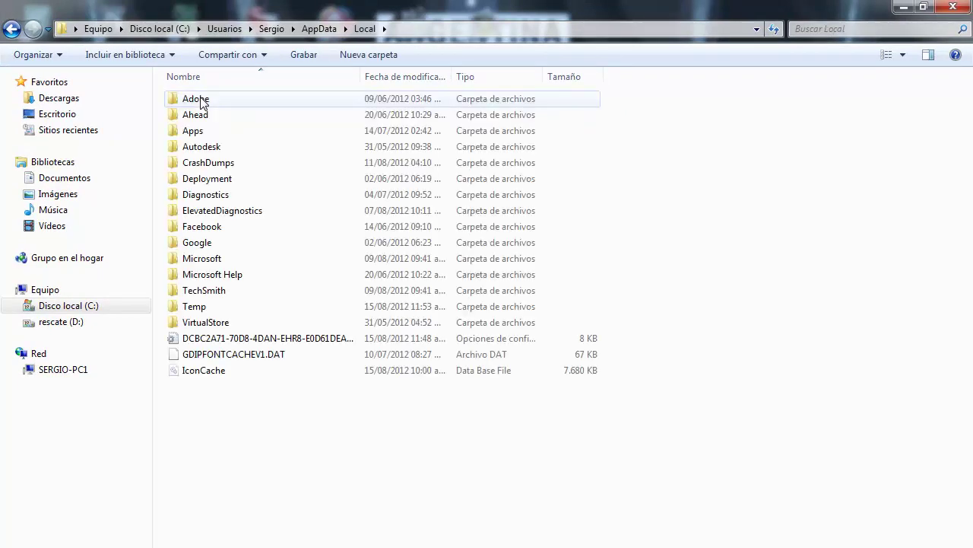
double_click(204, 148)
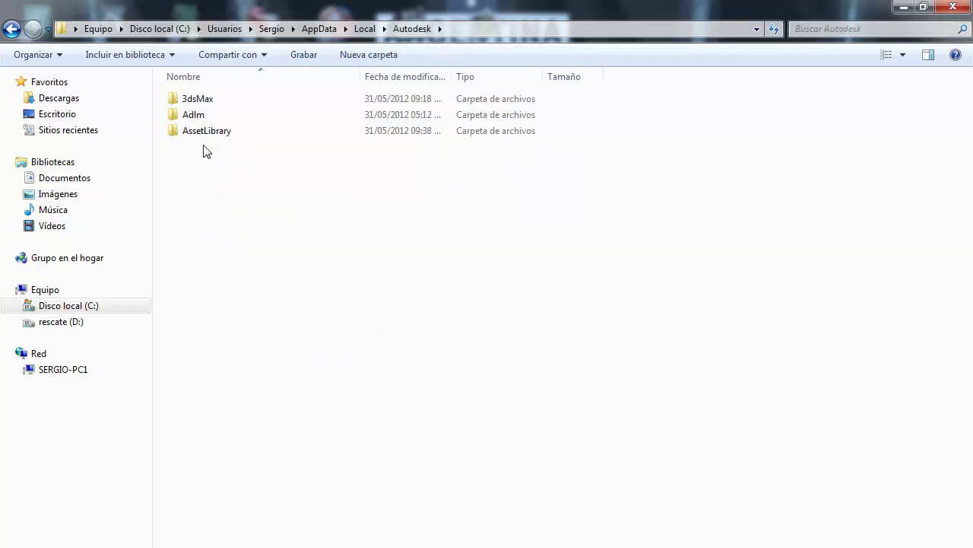
double_click(206, 103)
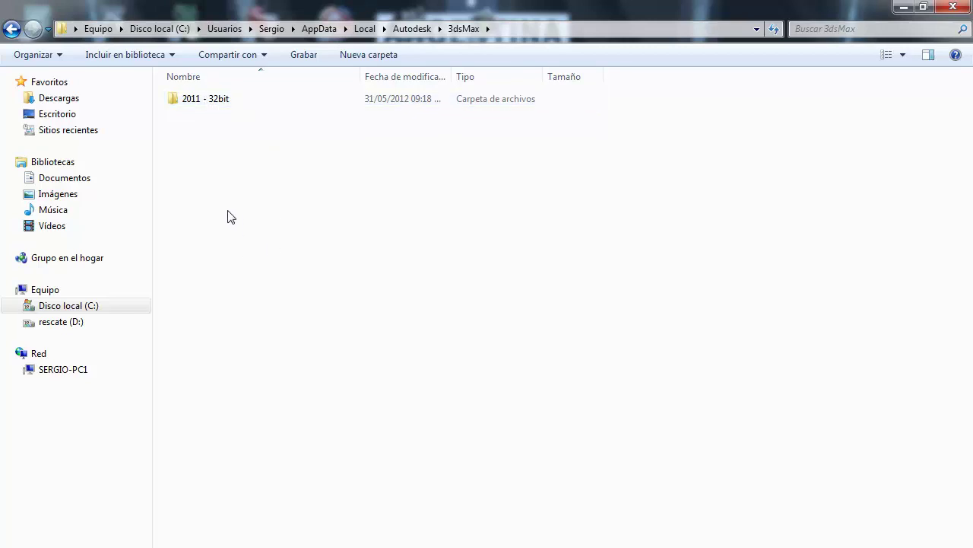
left_click(214, 101)
double_click(214, 103)
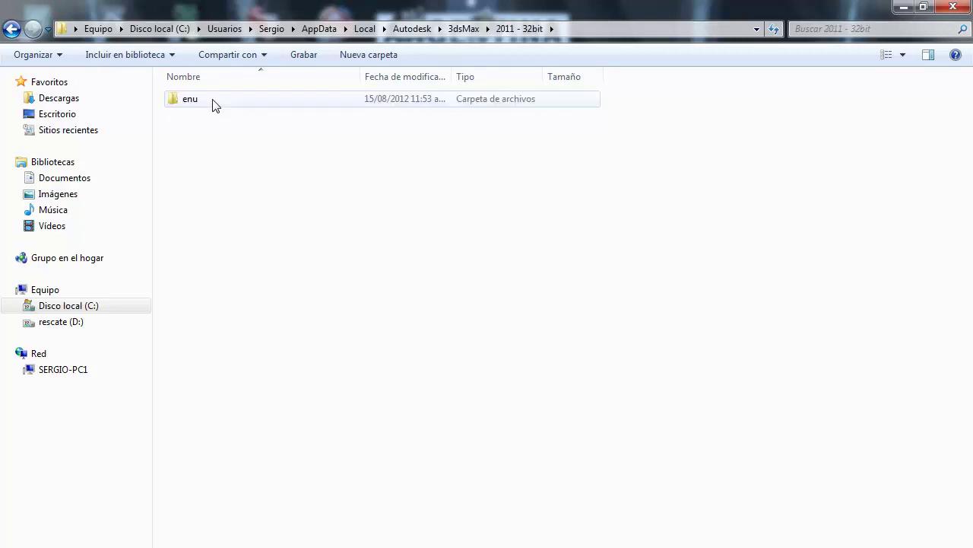
double_click(214, 104)
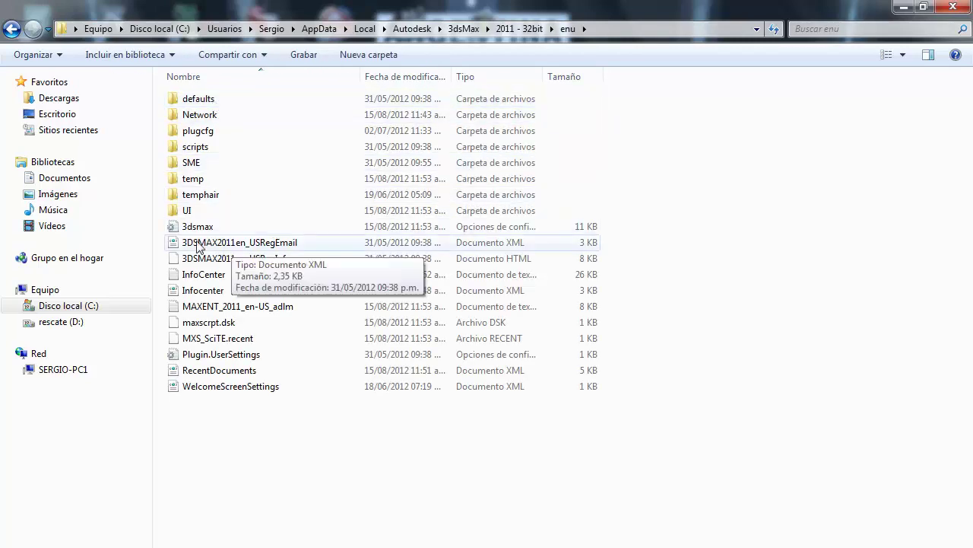
left_click(189, 213)
double_click(190, 213)
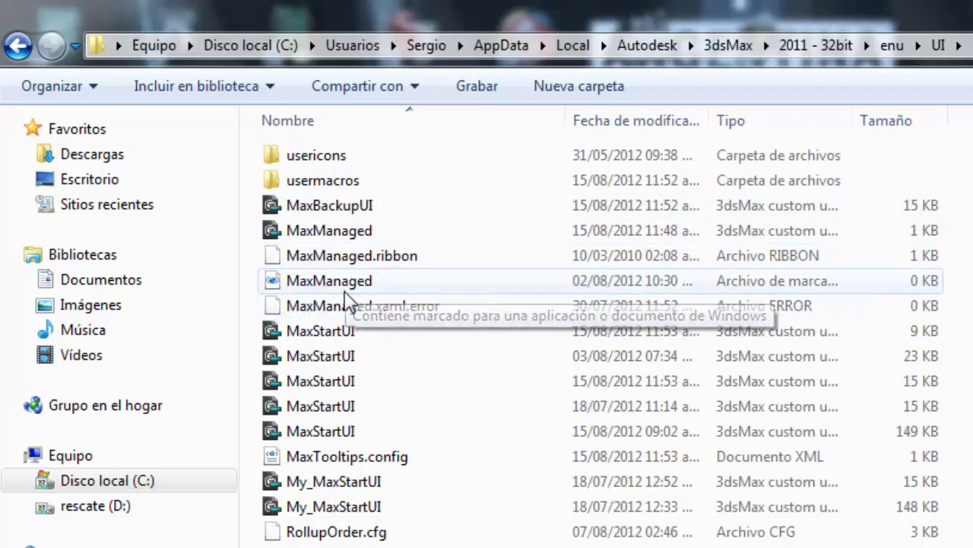
Delete the 0 KB MaxManaged markup file with Eliminar and confirm with Sí
left_click(350, 292)
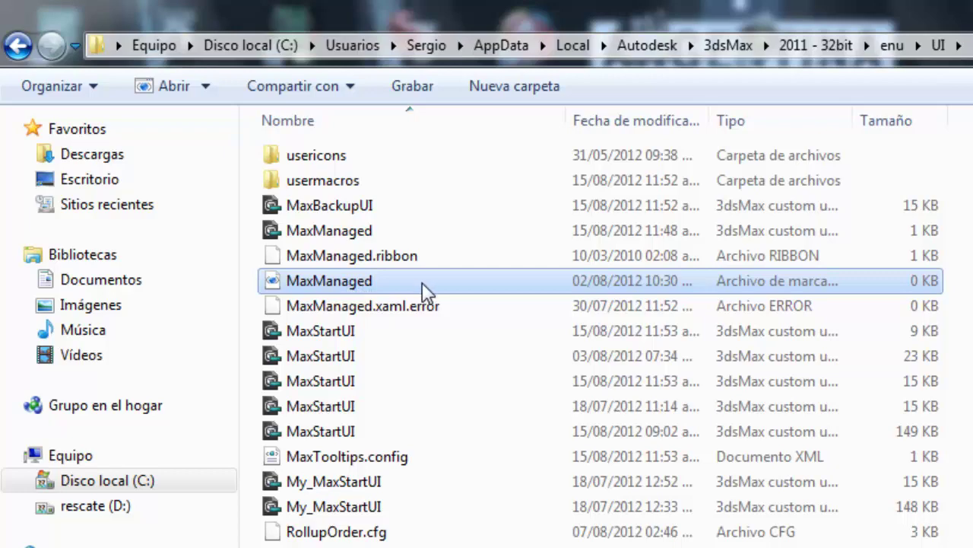
right_click(319, 287)
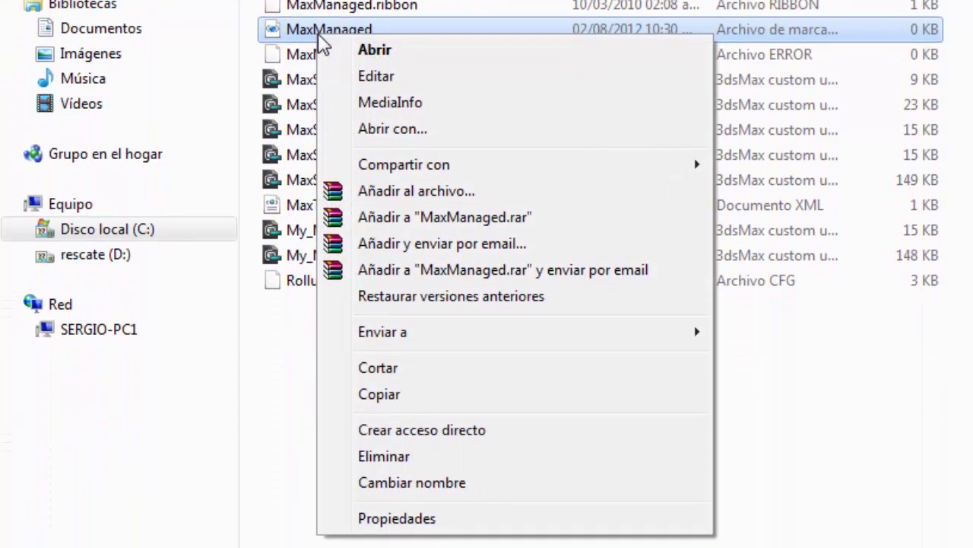
left_click(384, 456)
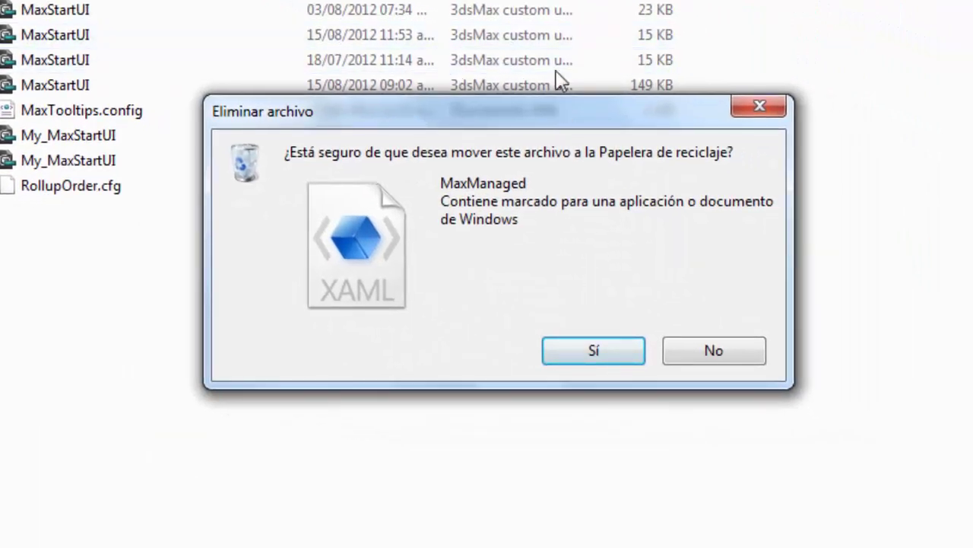
left_click_drag(553, 104, 559, 6)
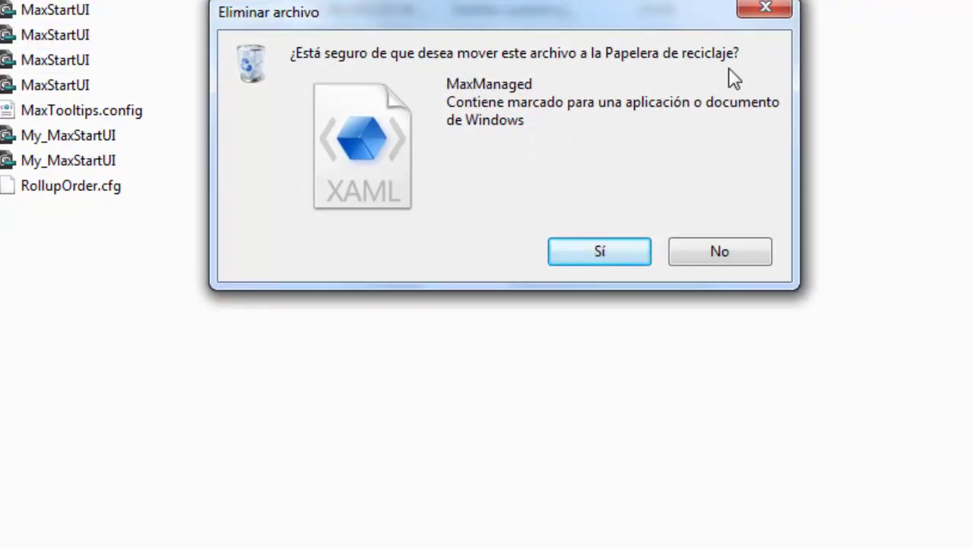
left_click(626, 251)
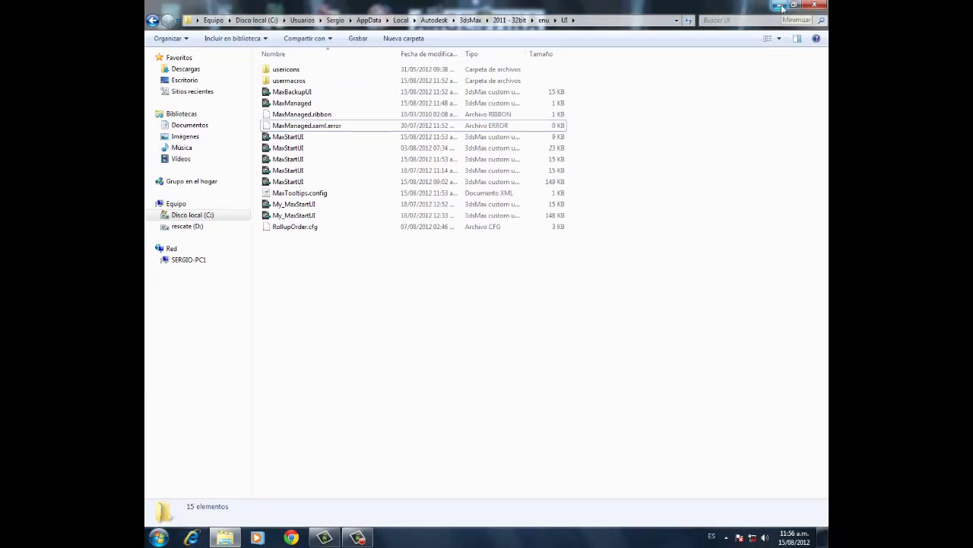
Minimize Explorer and relaunch 3ds Max 2011 from its desktop shortcut
left_click(783, 8)
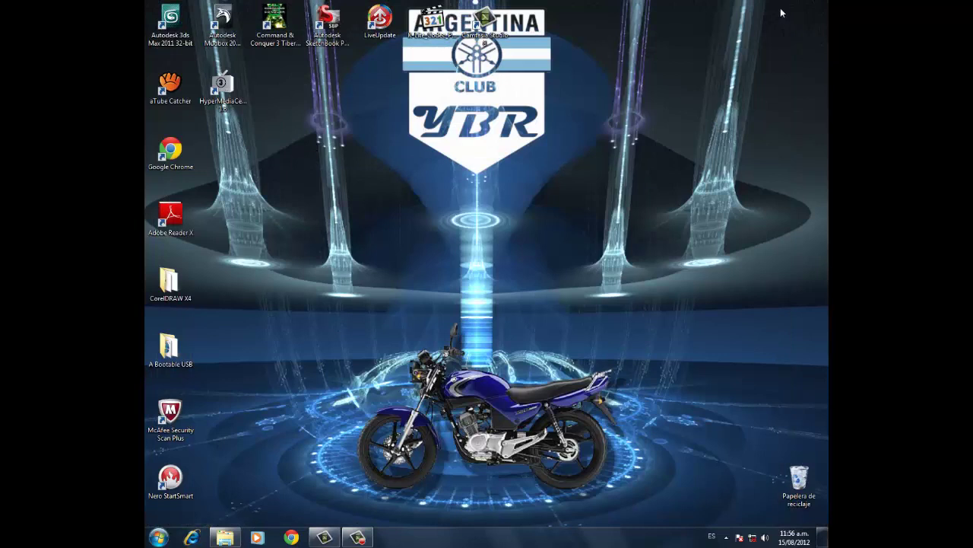
left_click(172, 25)
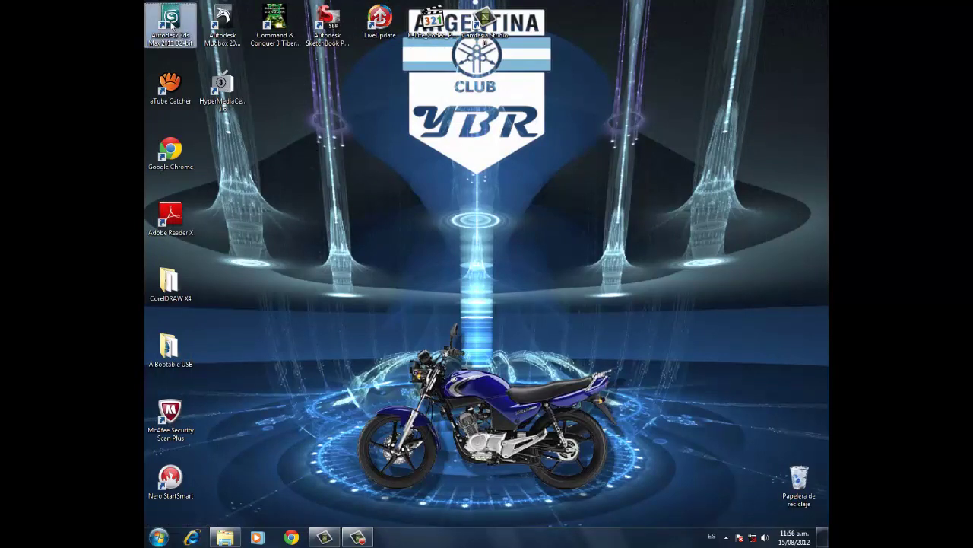
double_click(172, 25)
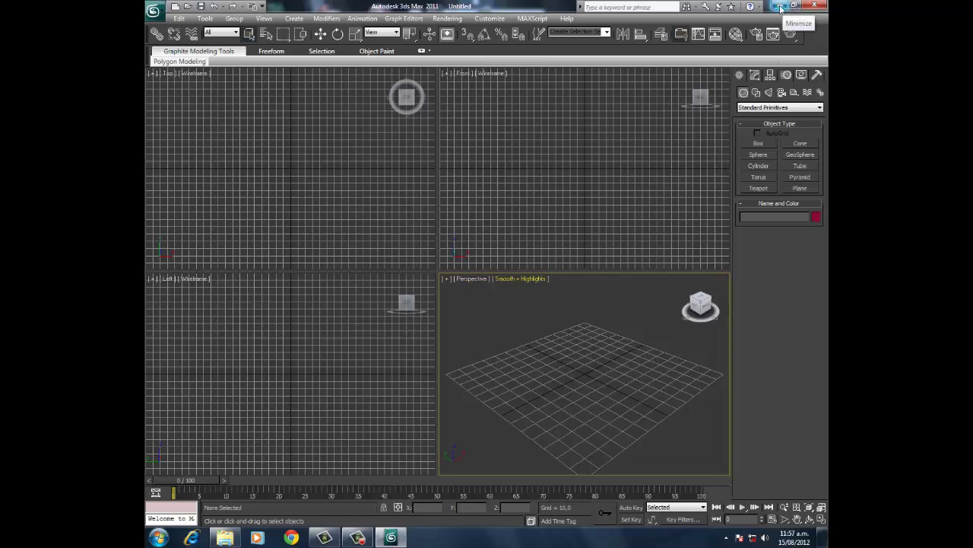
Minimize 3ds Max and restore the Explorer window showing the UI folder
left_click(780, 8)
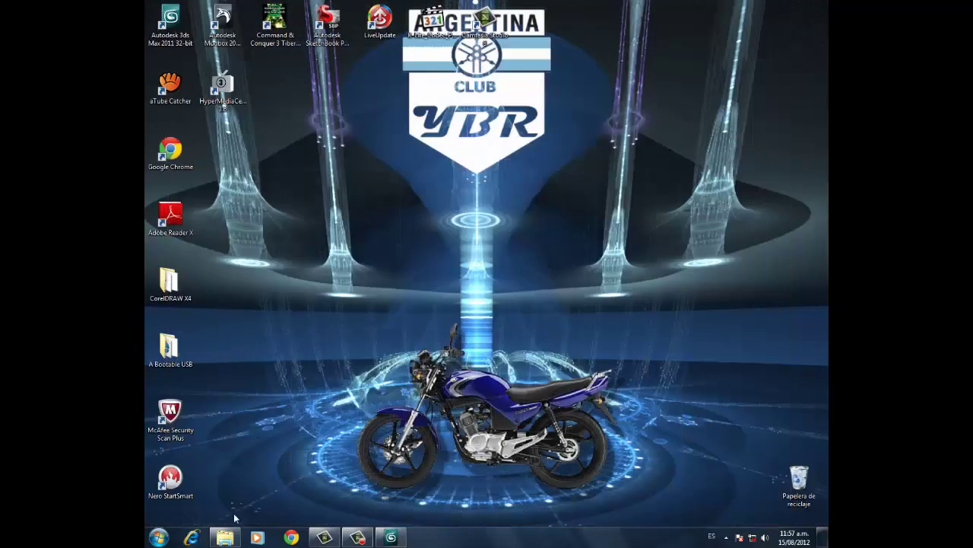
left_click(235, 538)
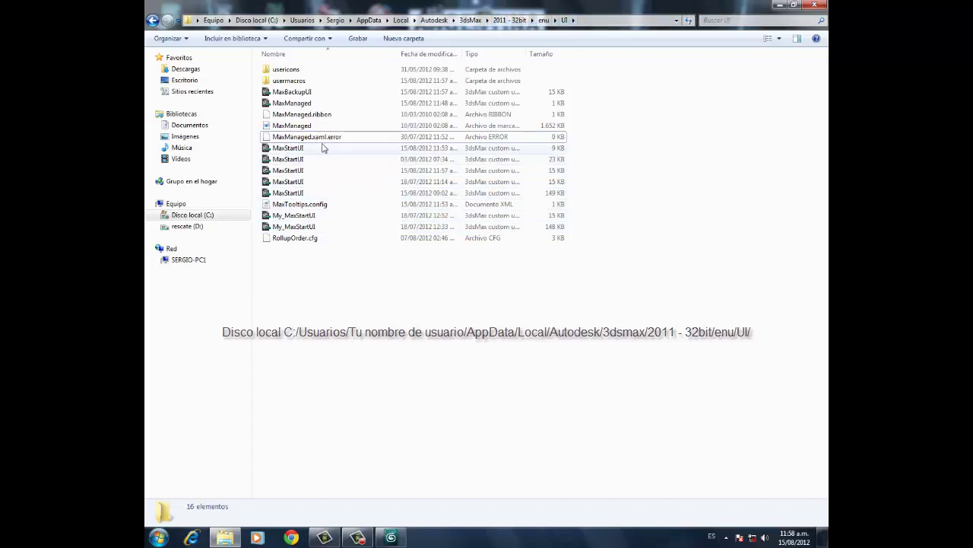
Select the regenerated MaxManaged file to see its 1,61 MB size and 15/08/2012 date
left_click(304, 126)
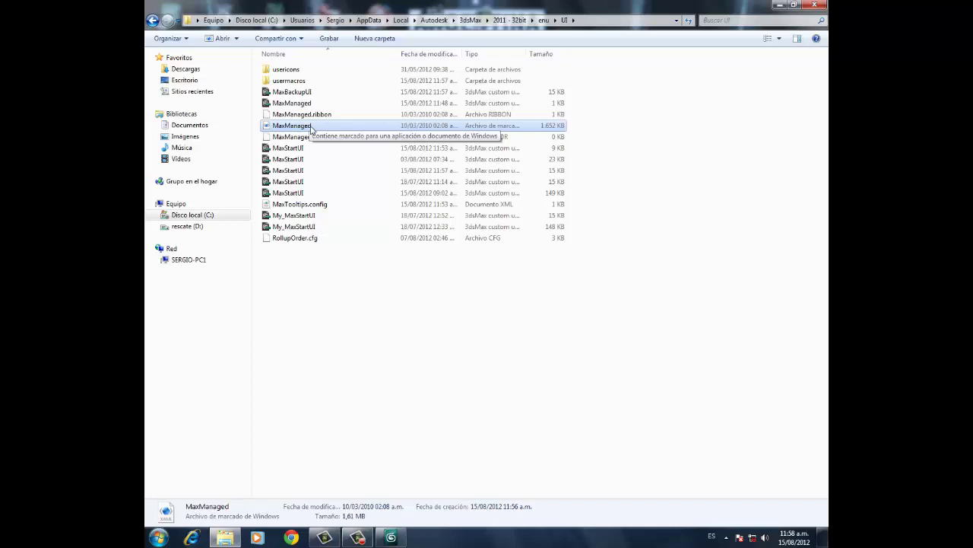
Close the Explorer window displaying the UI folder
left_click(818, 7)
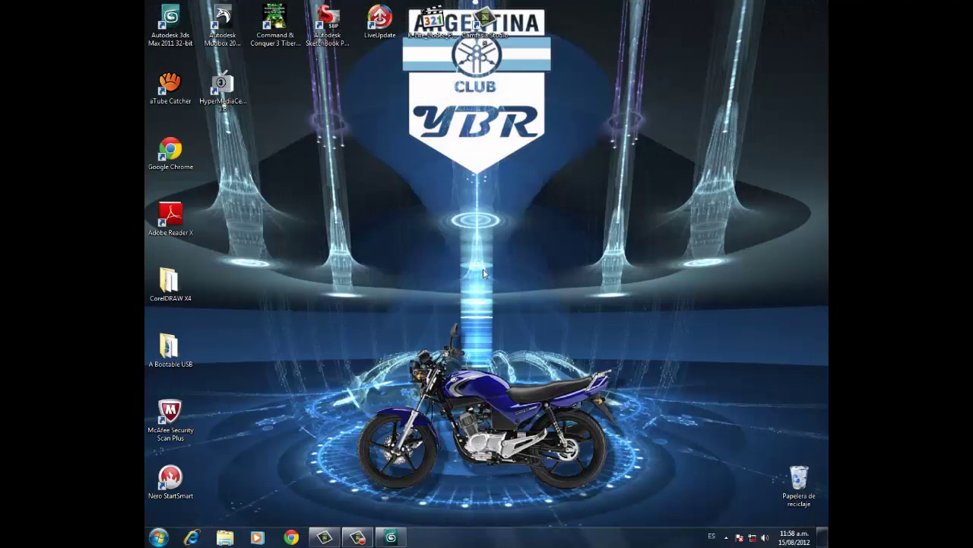